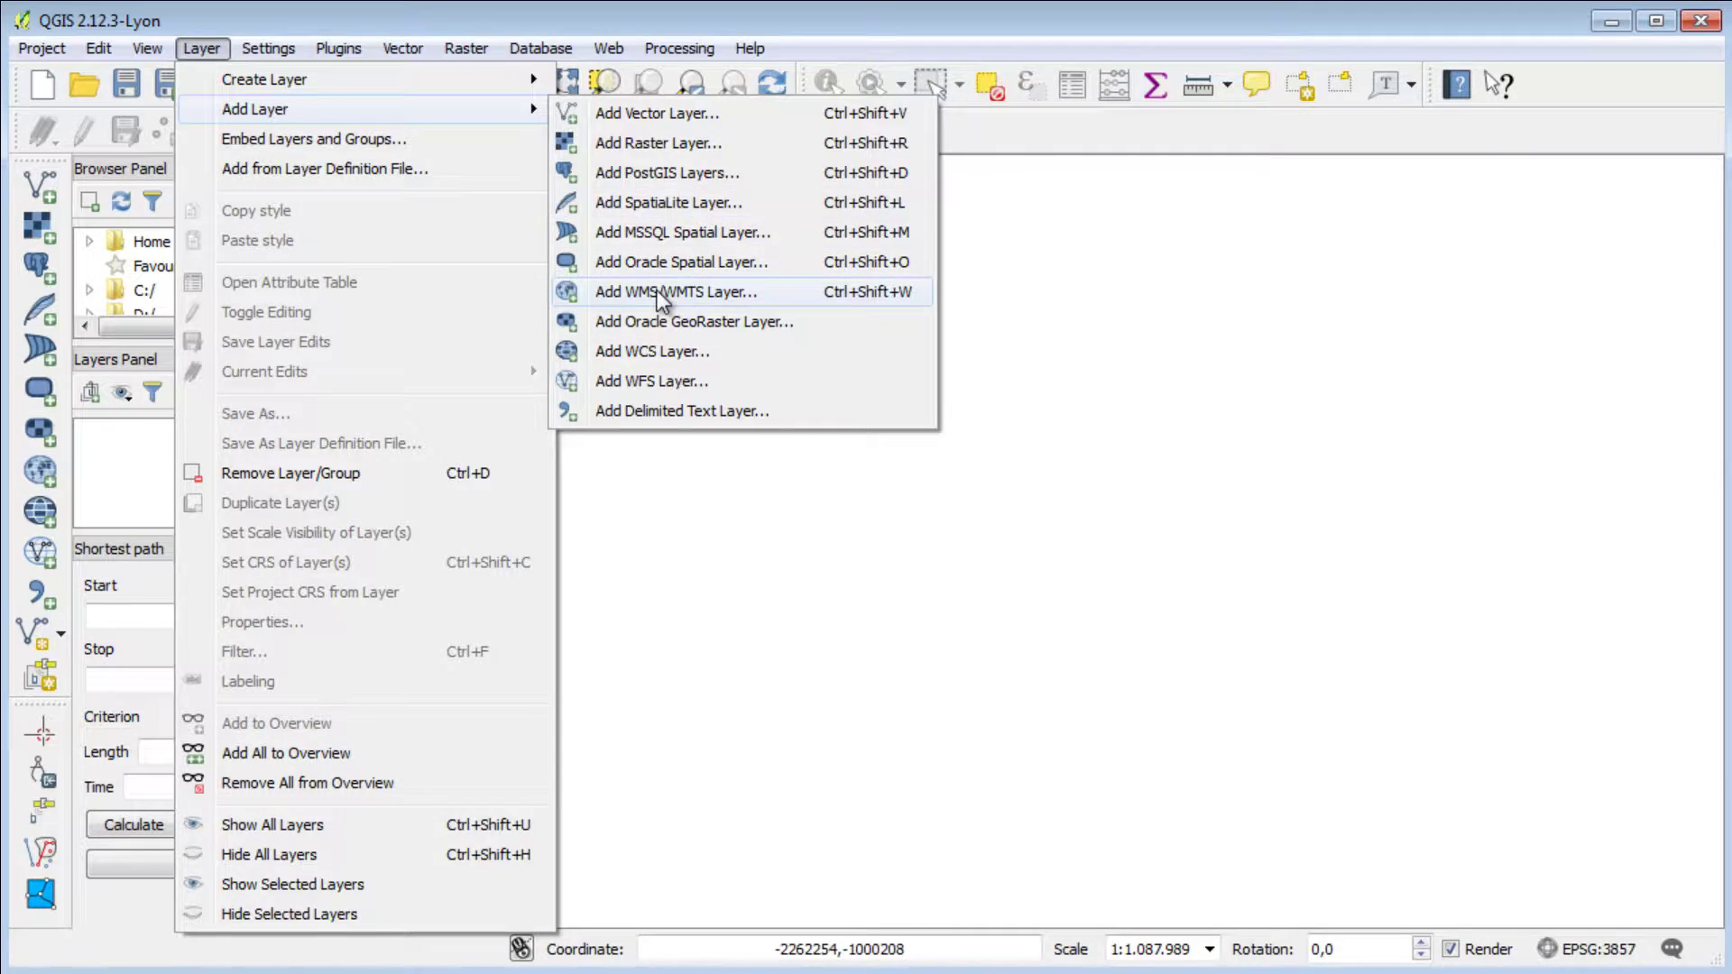
Create a new WMS connection named 'Sentinel' using the pasted Sentinel Hub URL.
left_click(656, 291)
left_click(604, 205)
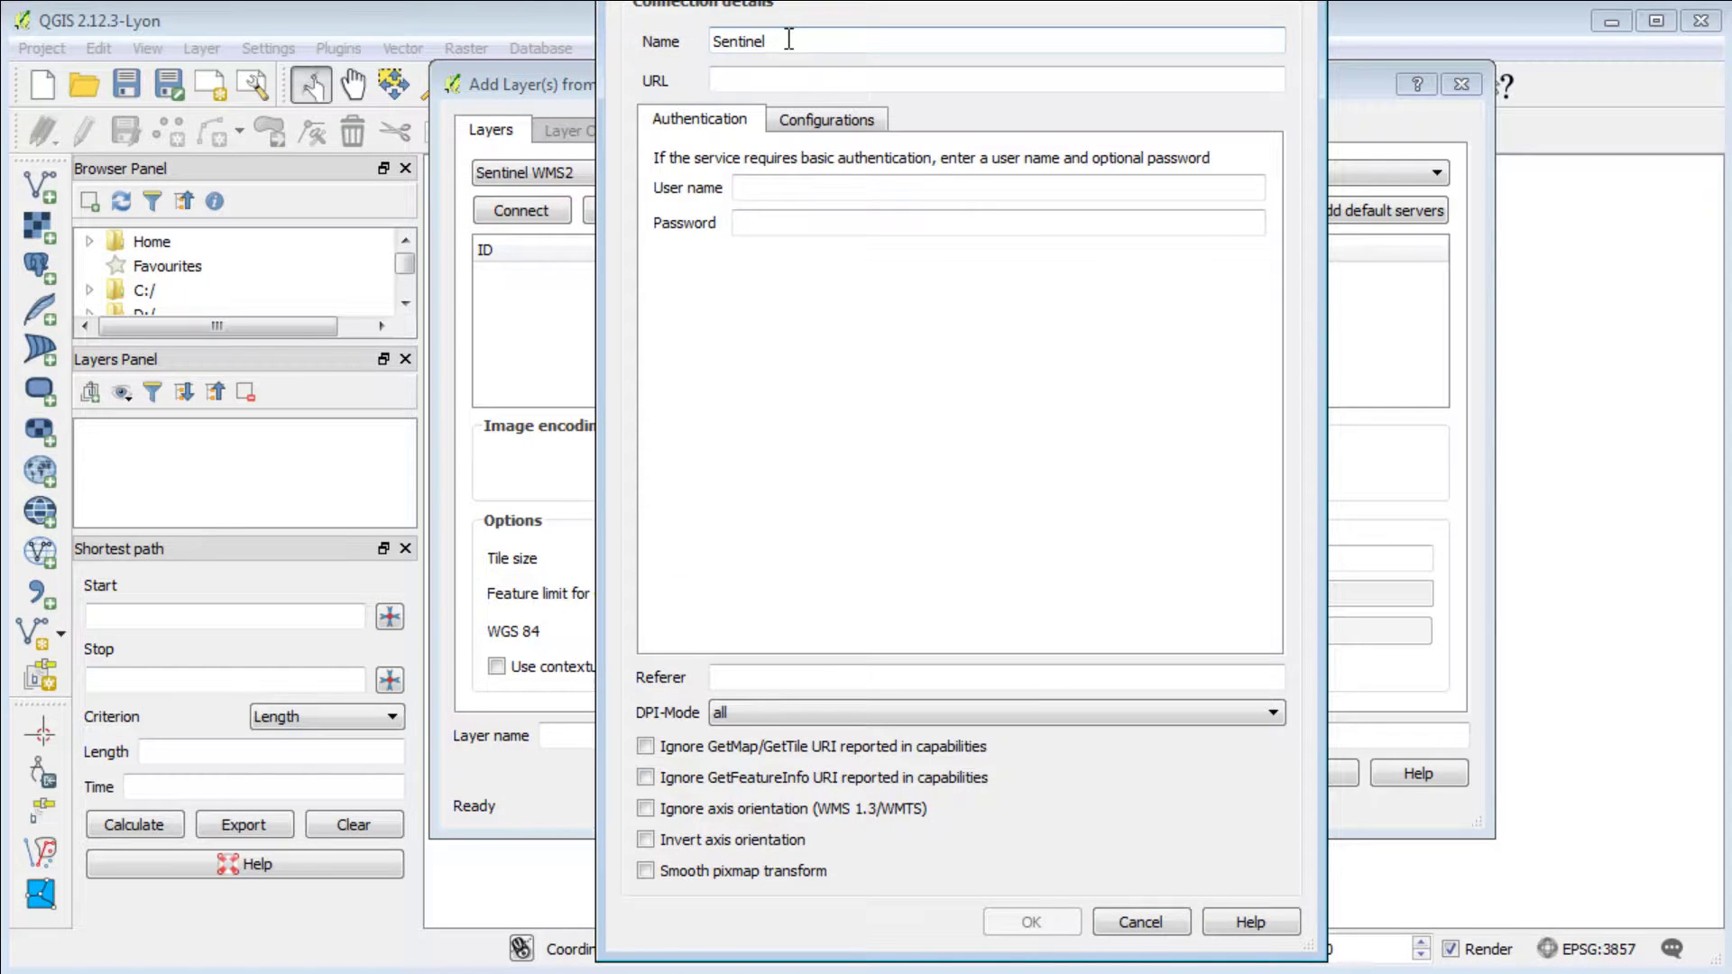
key("ctrl+v")
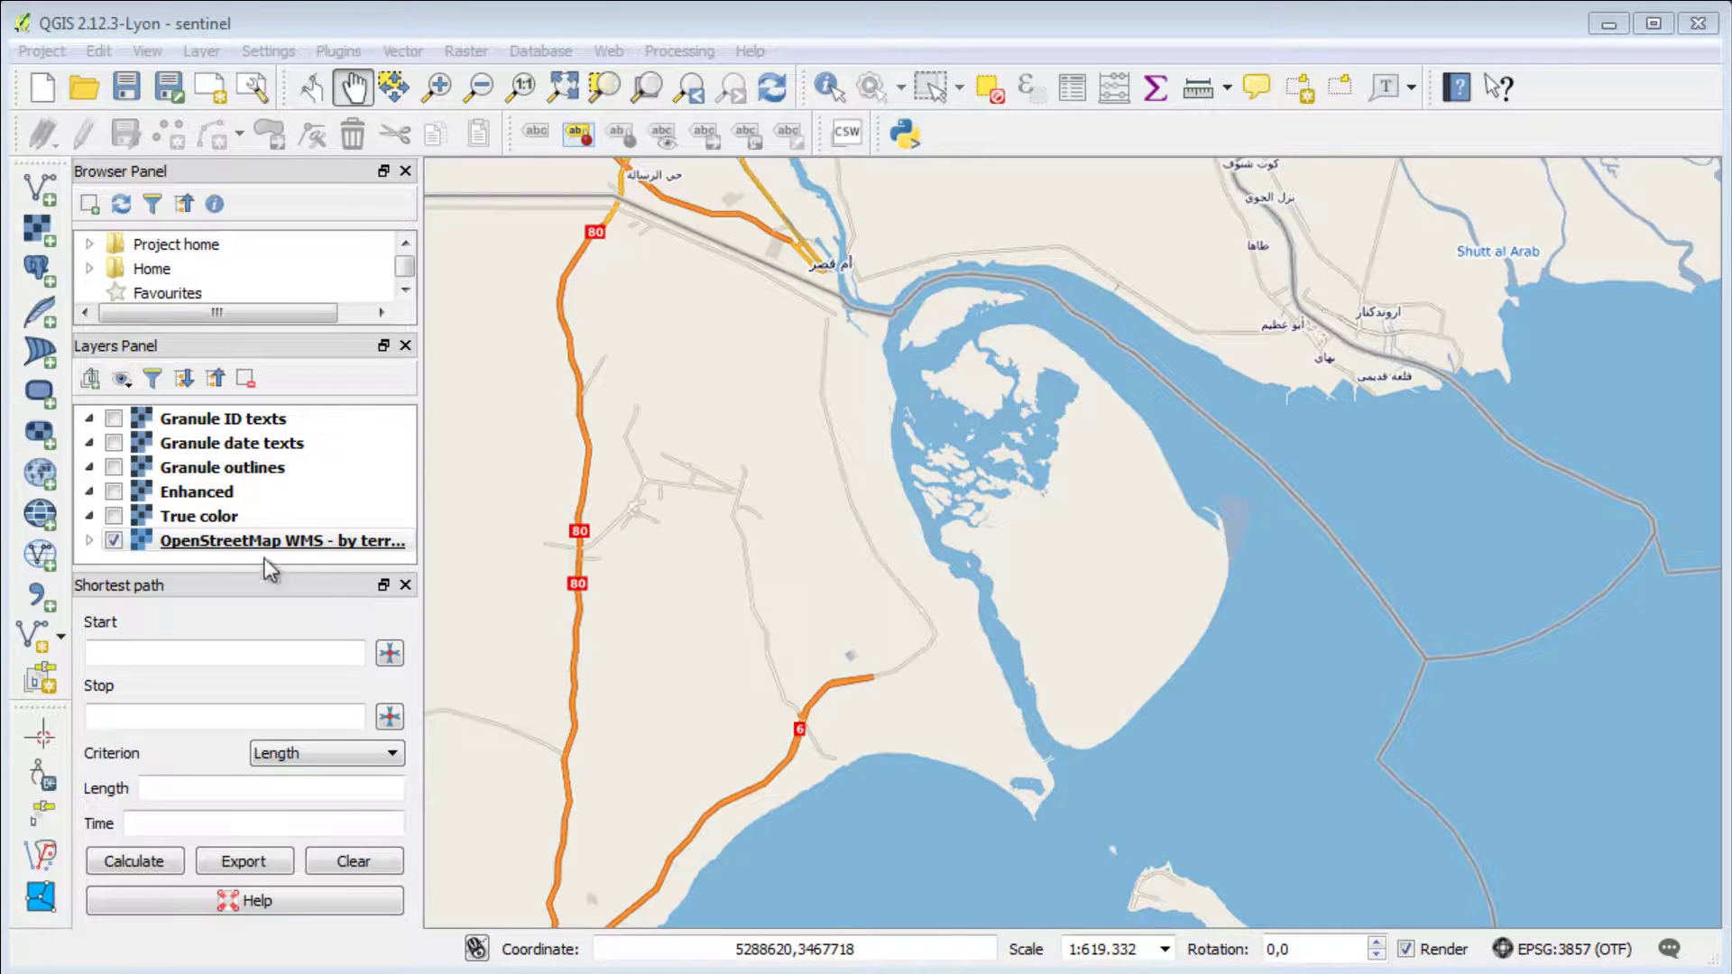
Turn on the True color layer and pan the map to the coastal city.
left_click(123, 520)
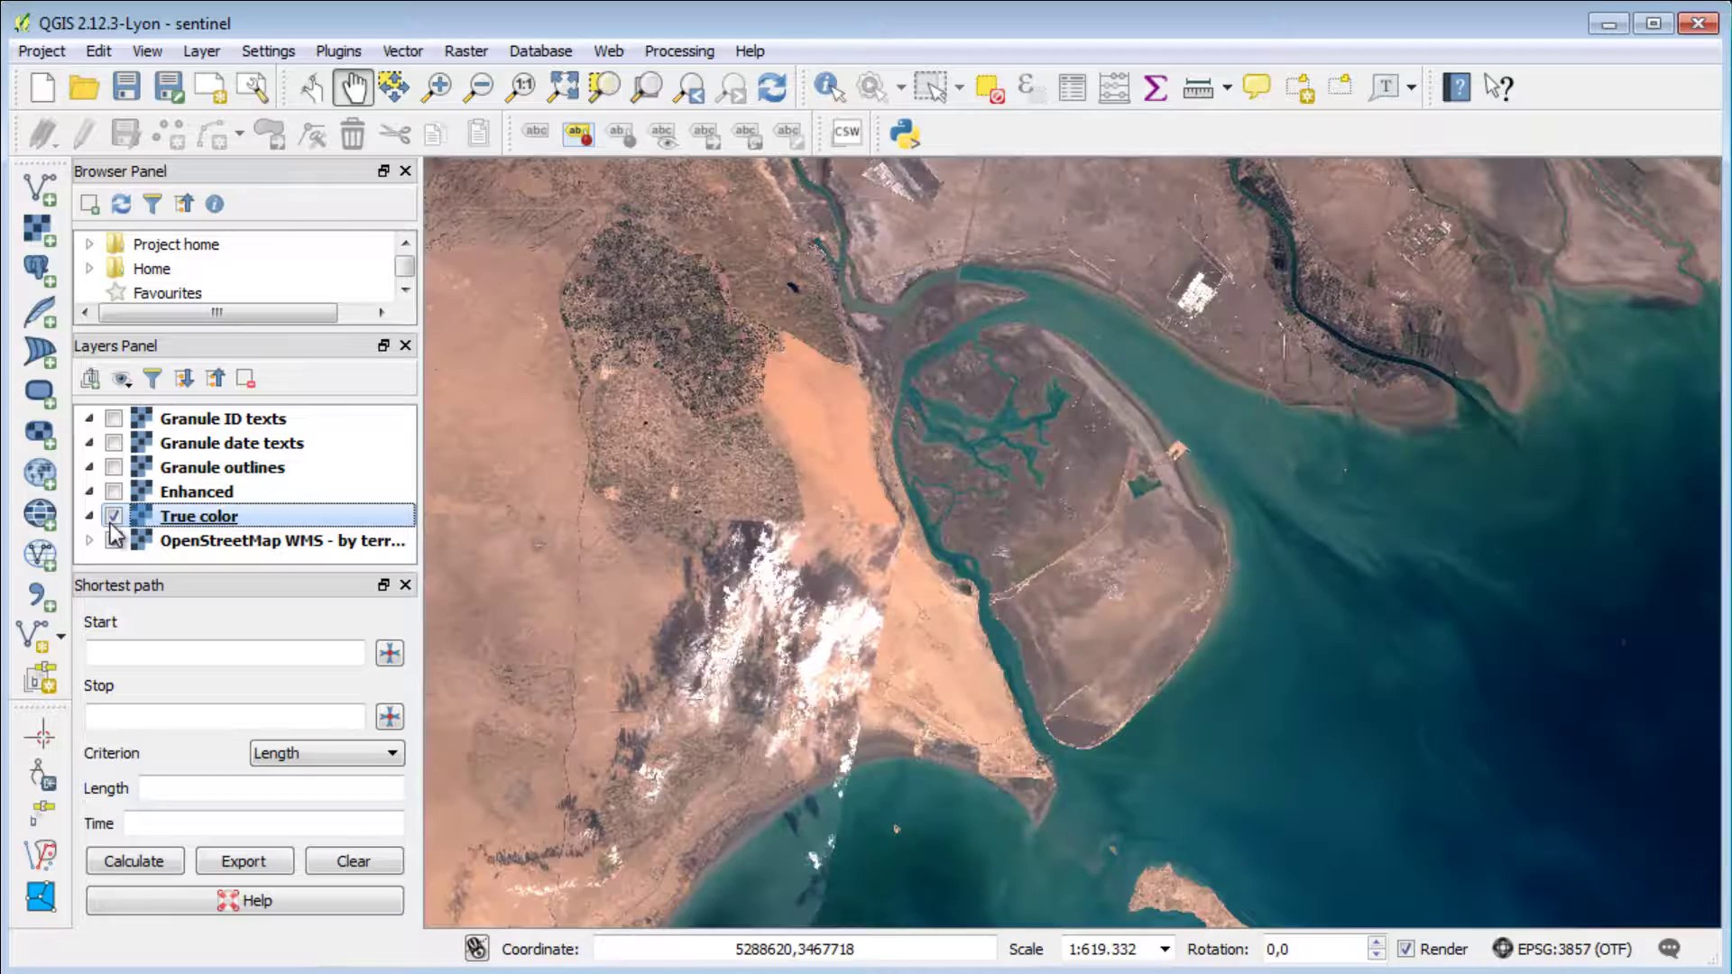
left_click_drag(846, 808, 886, 631)
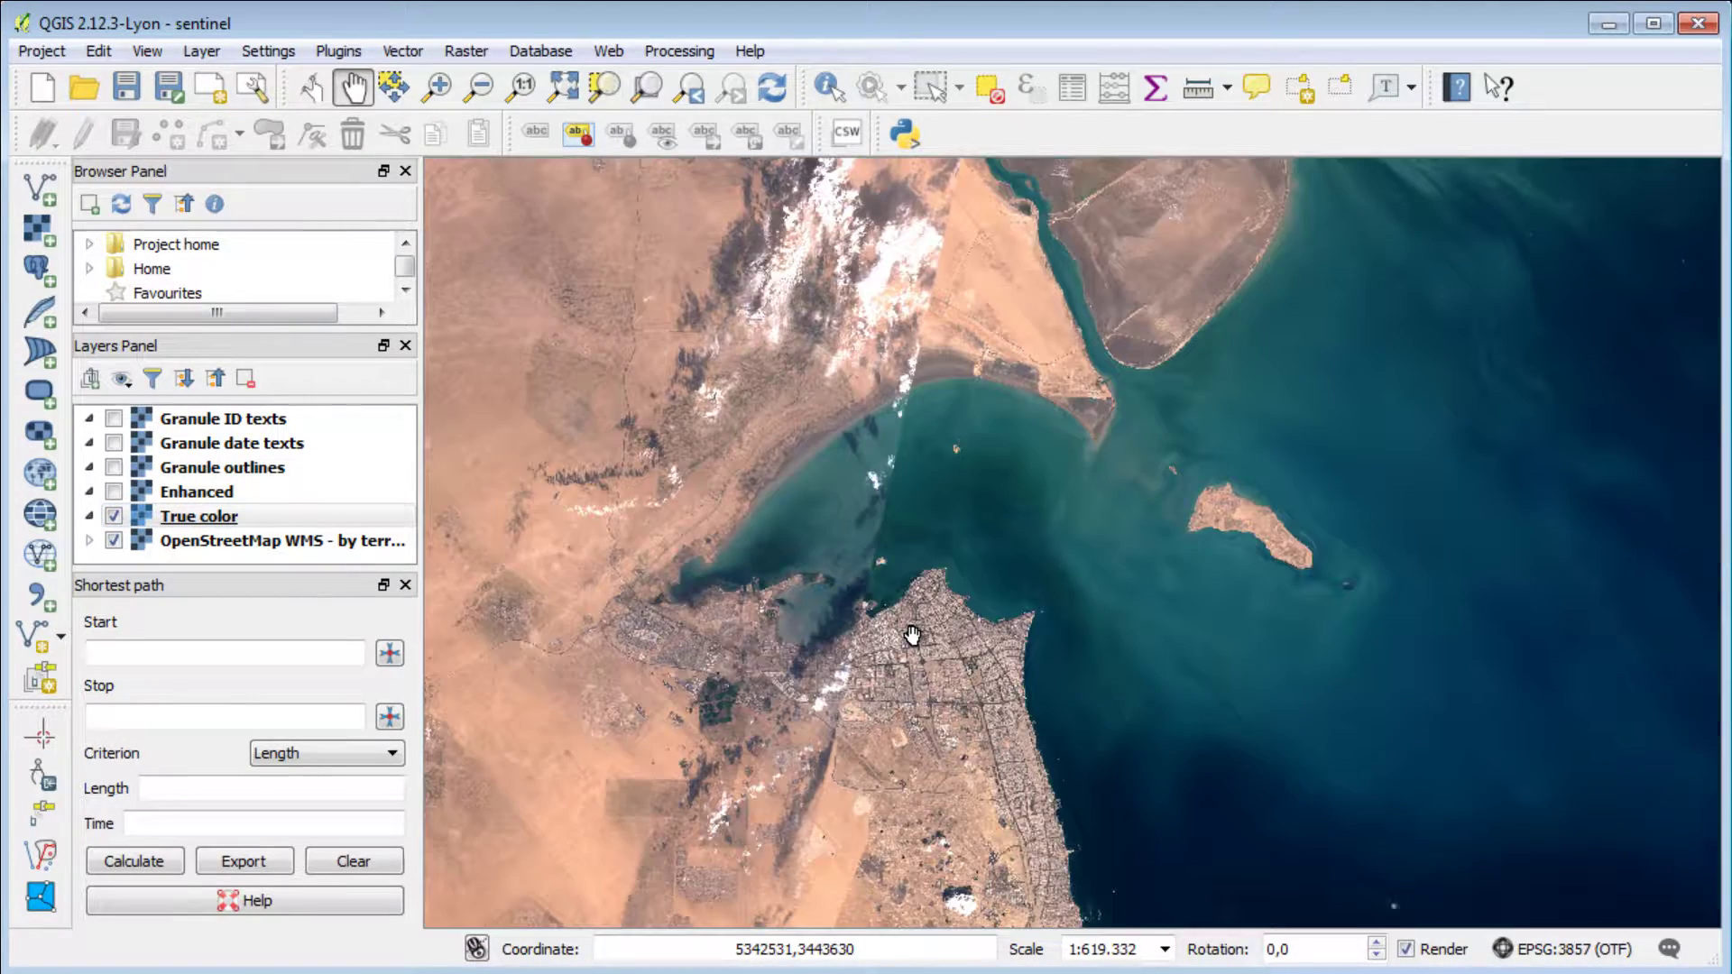
scroll(921, 643, "up", 1)
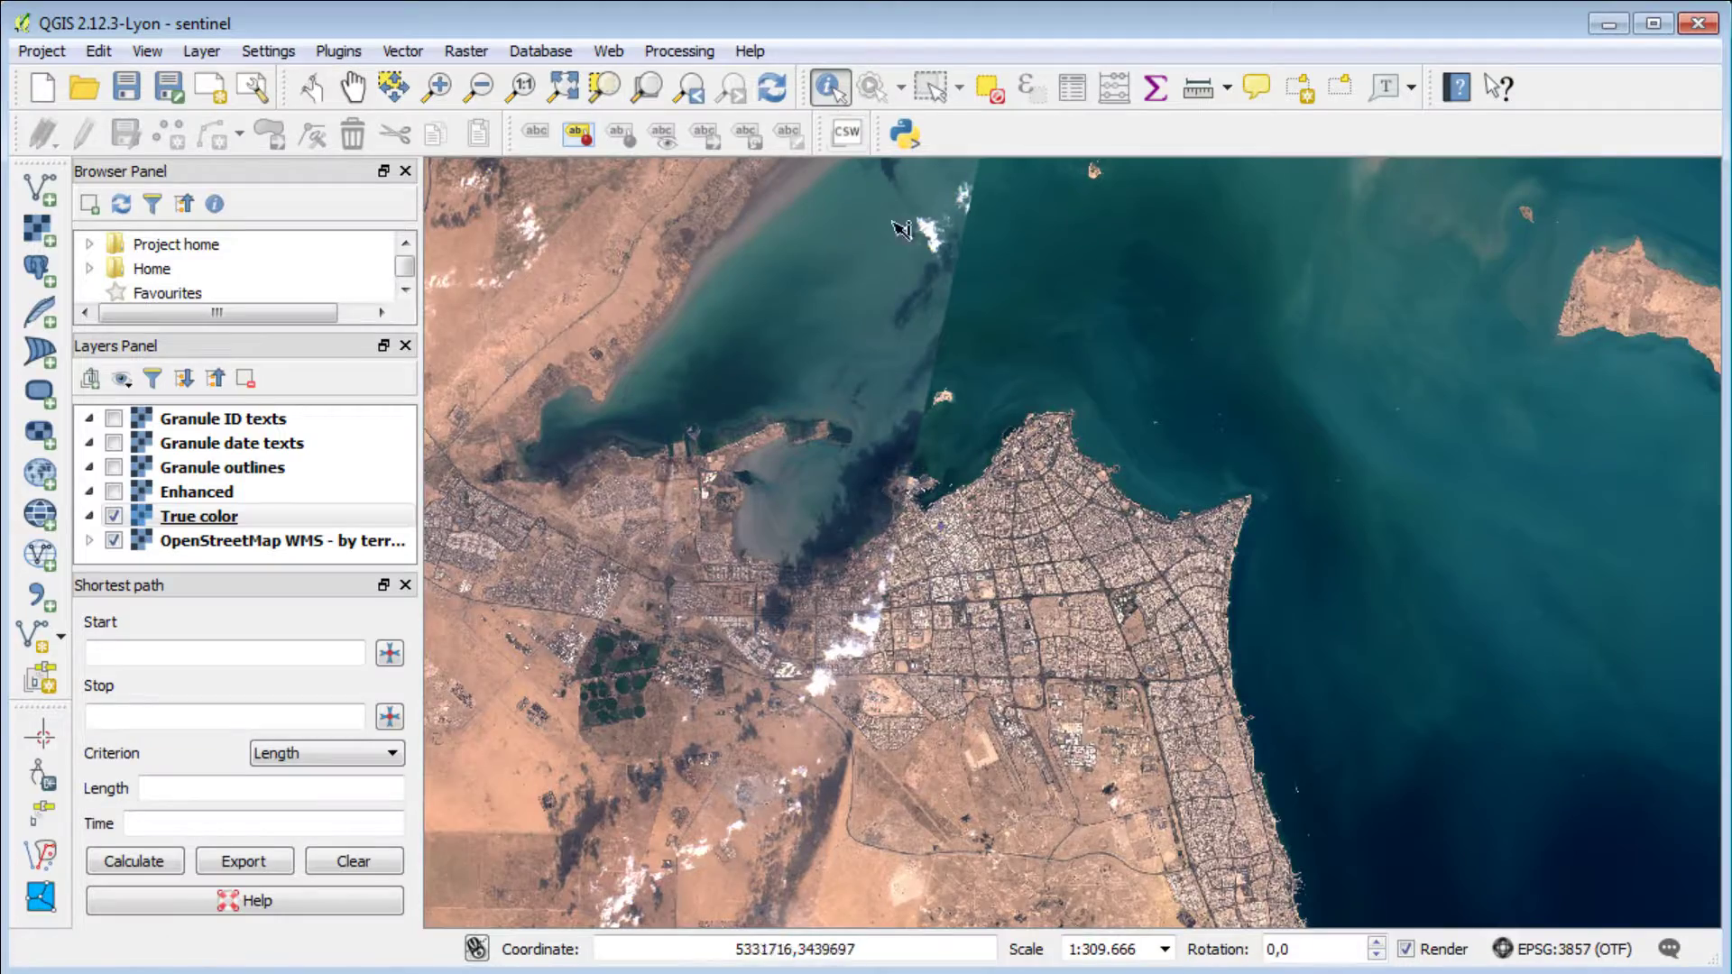
Identify the True color scene at a map point, expanding its metadata and derived area and perimeter.
left_click(824, 578)
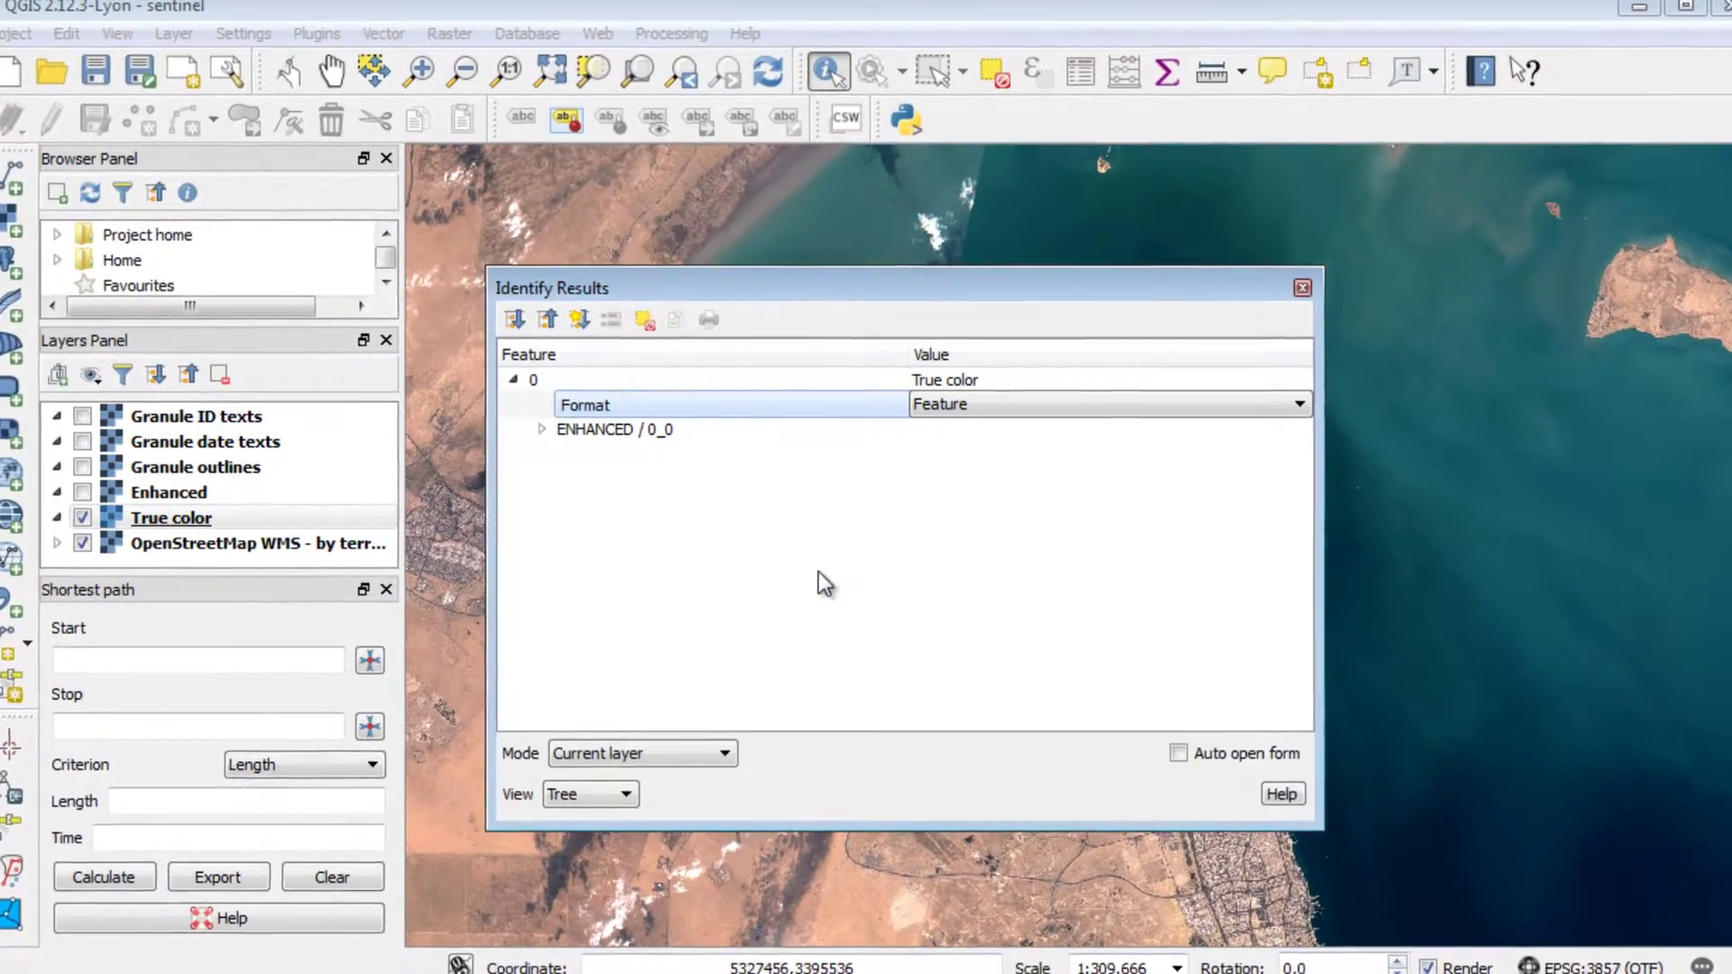
left_click(542, 429)
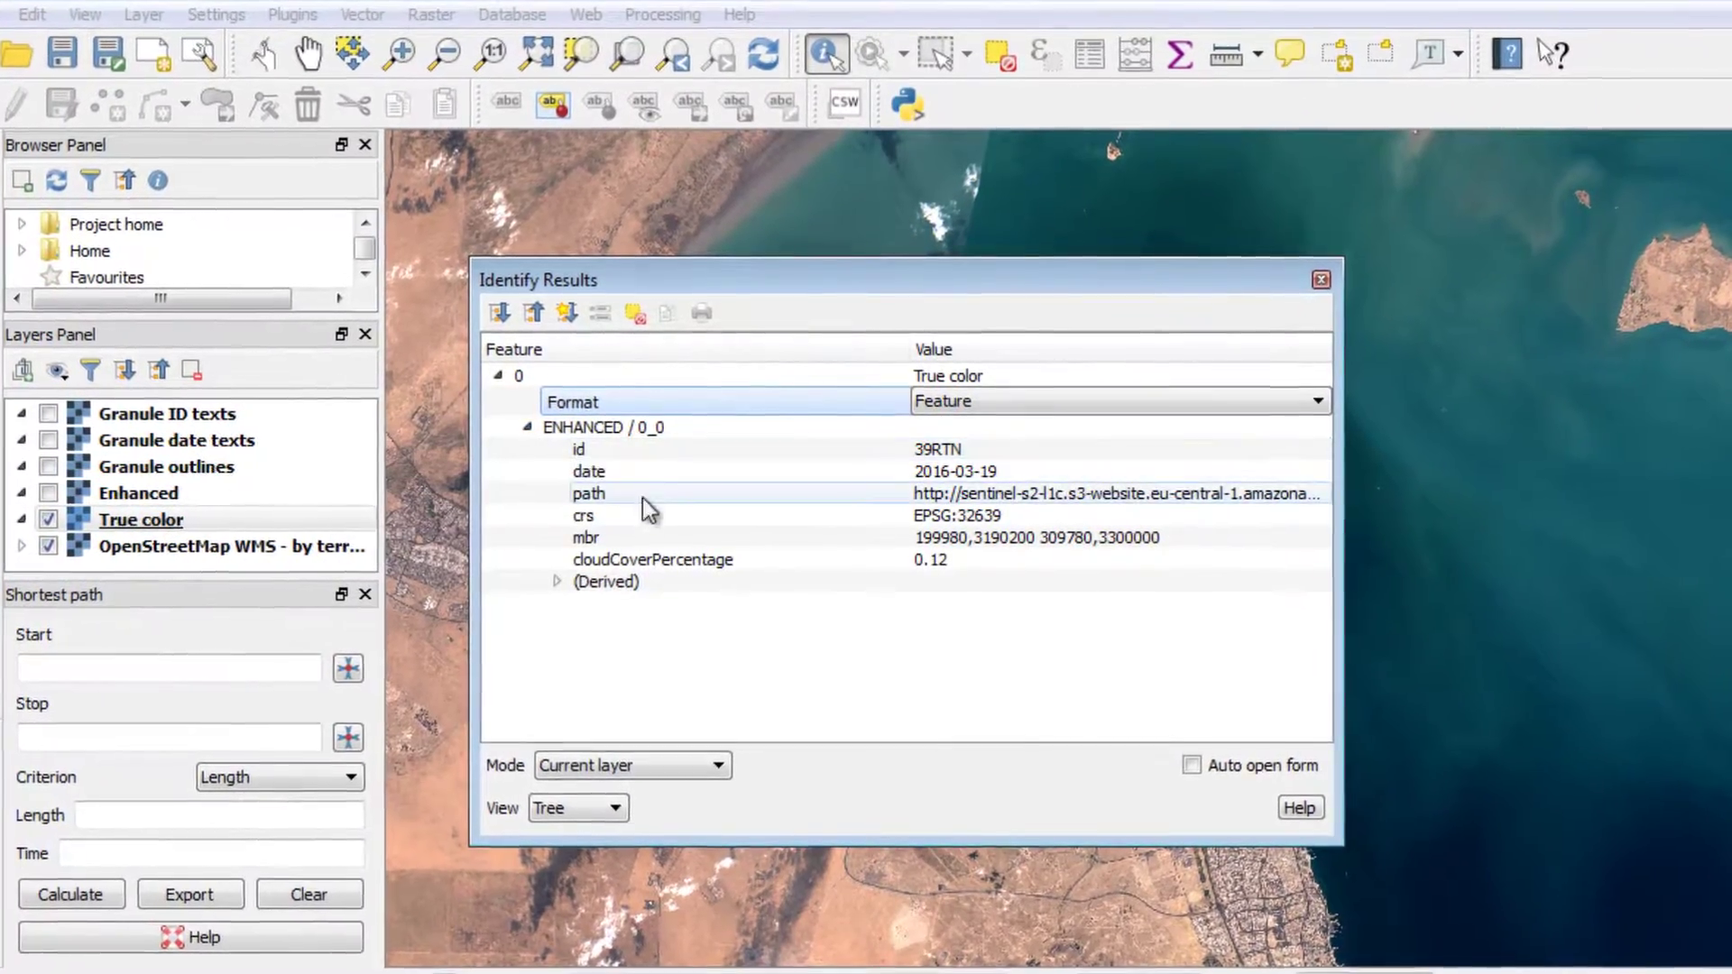
left_click(557, 580)
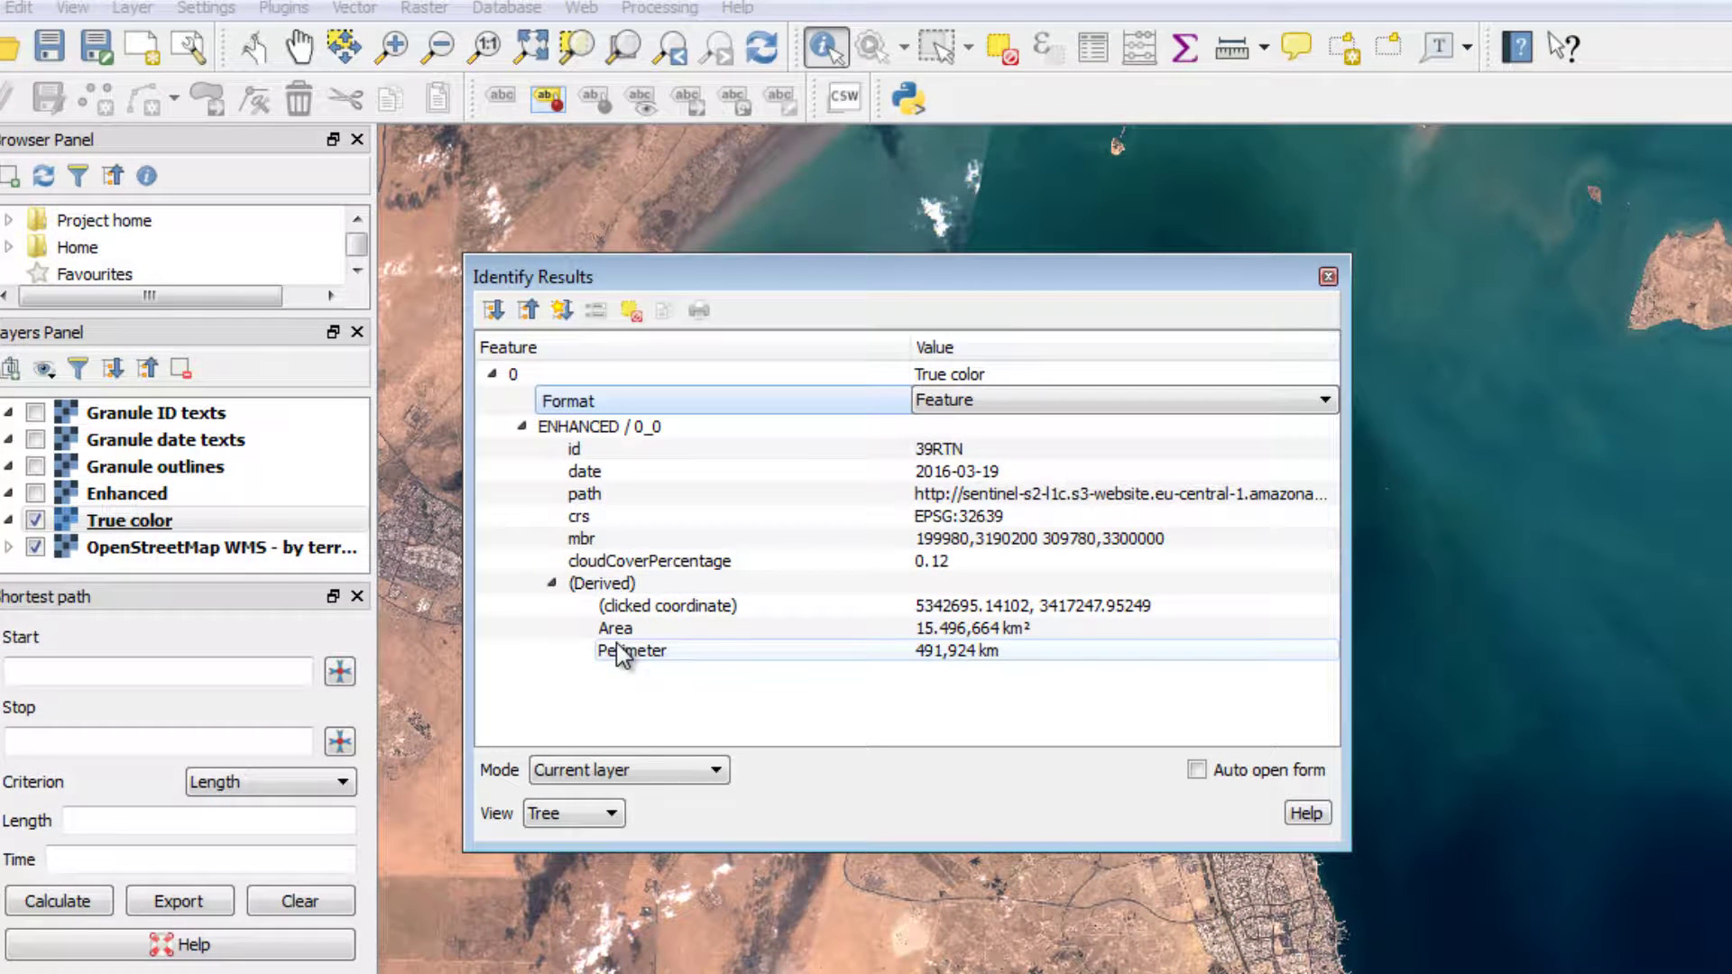
Highlight the ENHANCED granule 39RTN footprint in red, then close Identify Results.
left_click(603, 429)
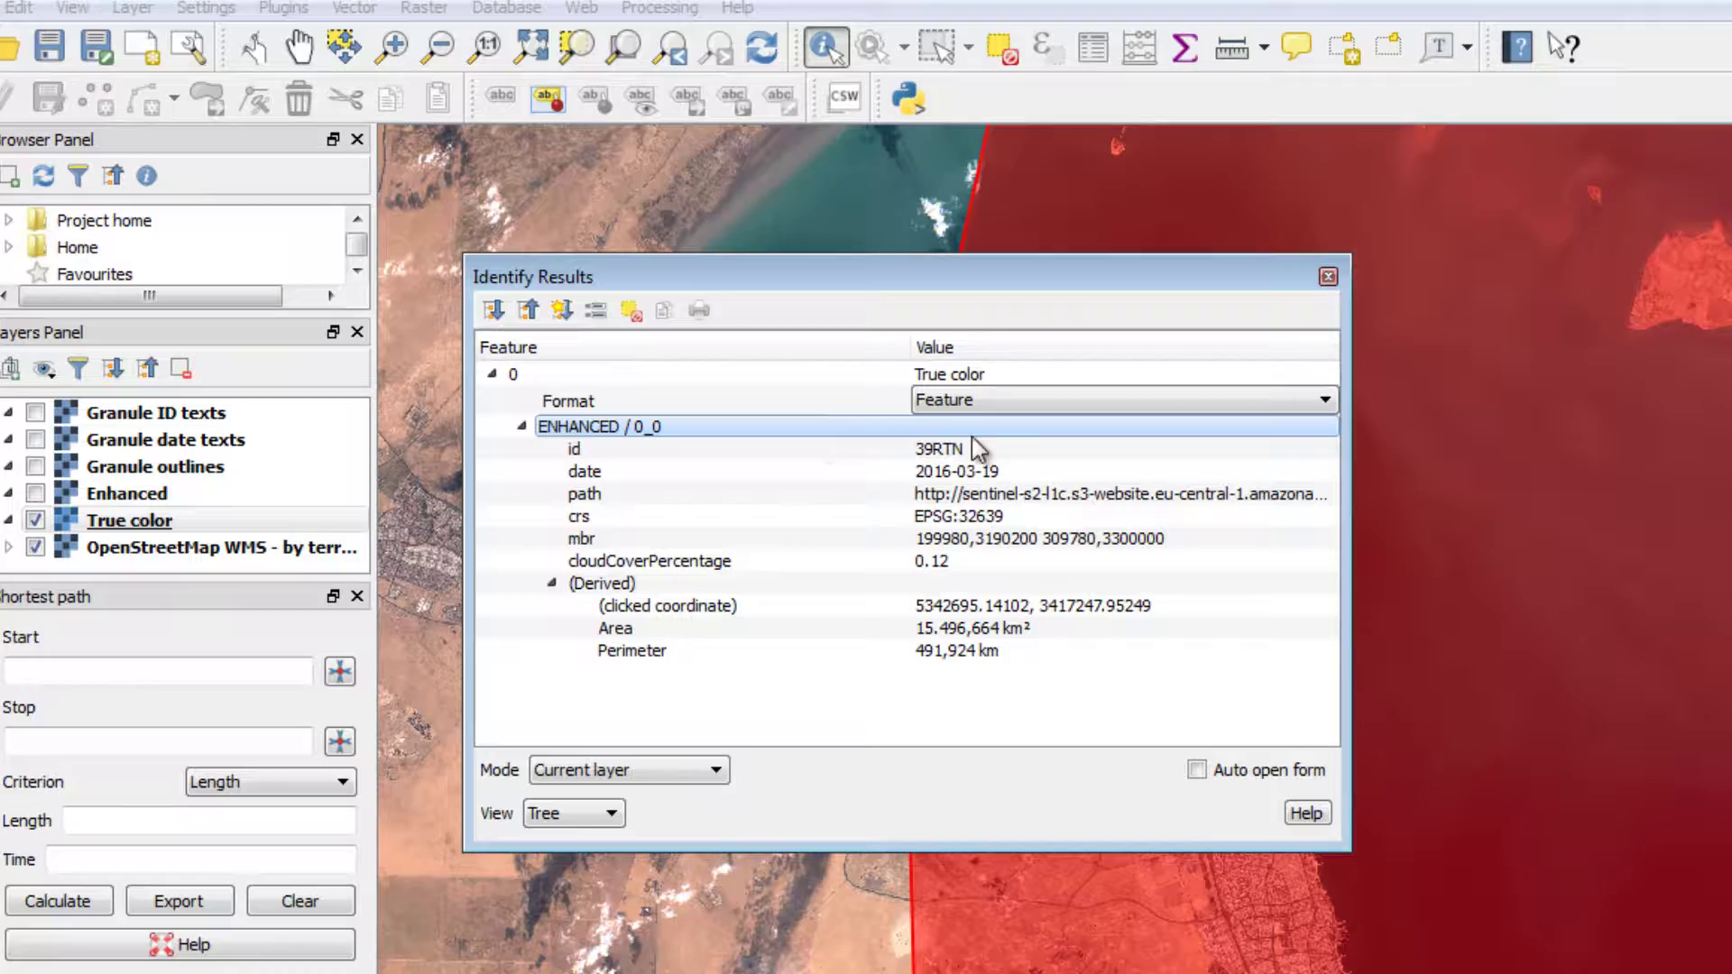
left_click(1327, 277)
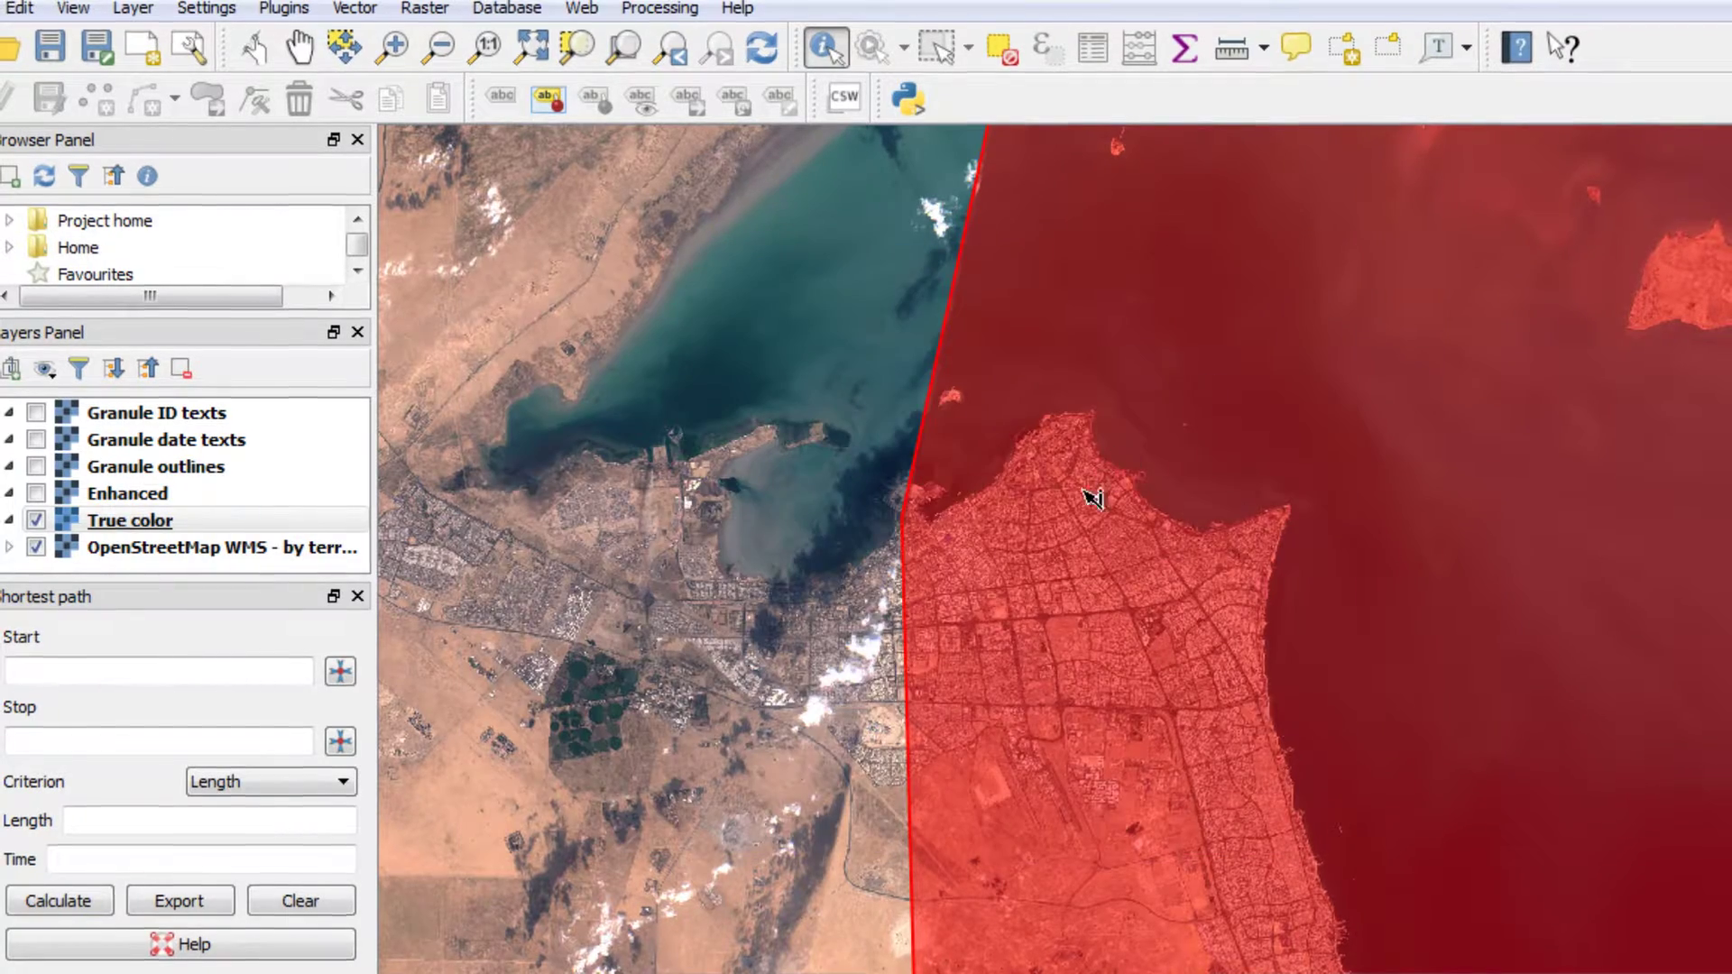